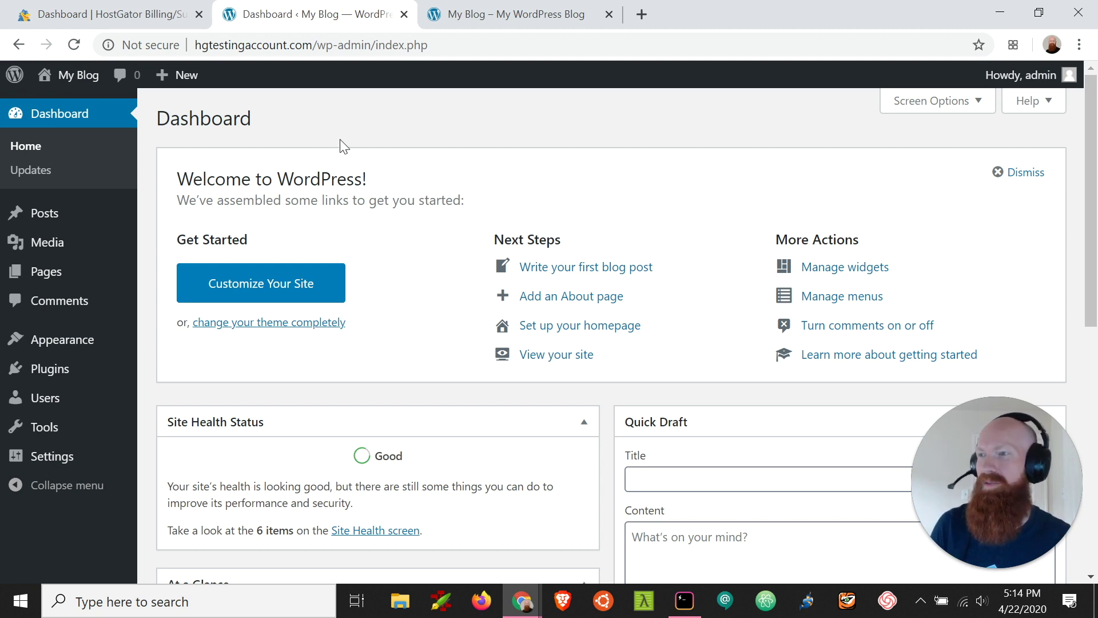
pyautogui.click(491, 16)
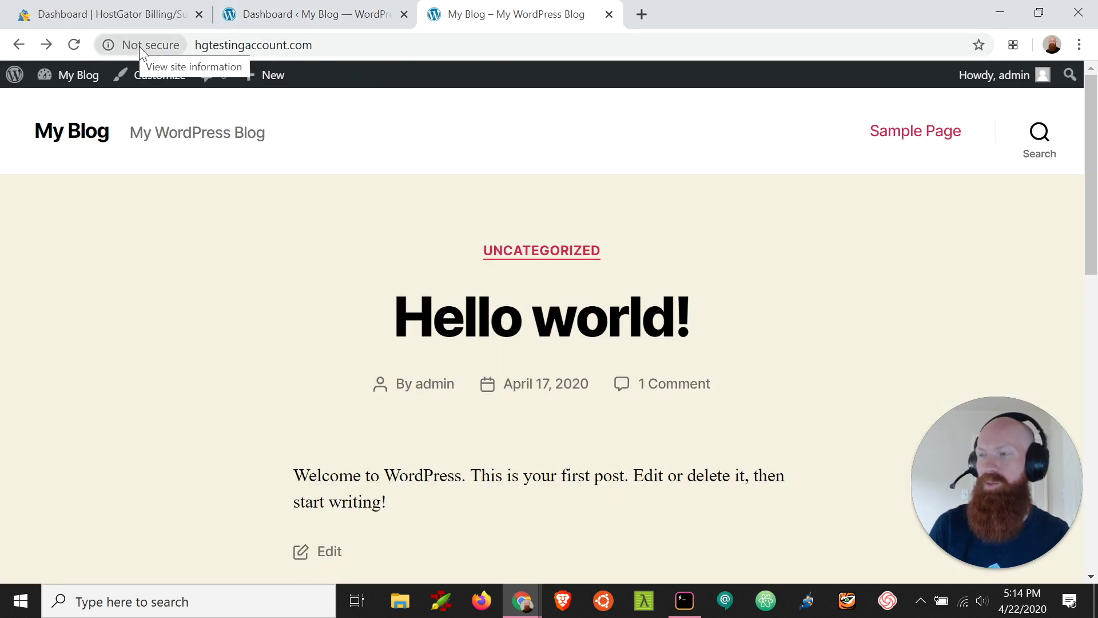
pyautogui.click(197, 50)
pyautogui.click(194, 47)
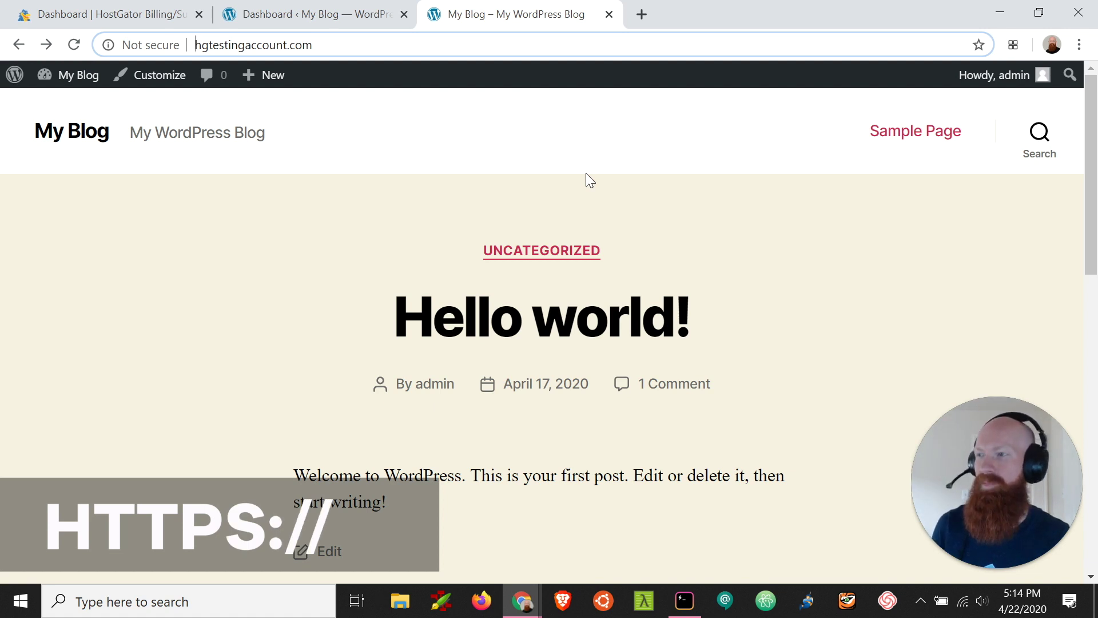
pyautogui.write('https://')
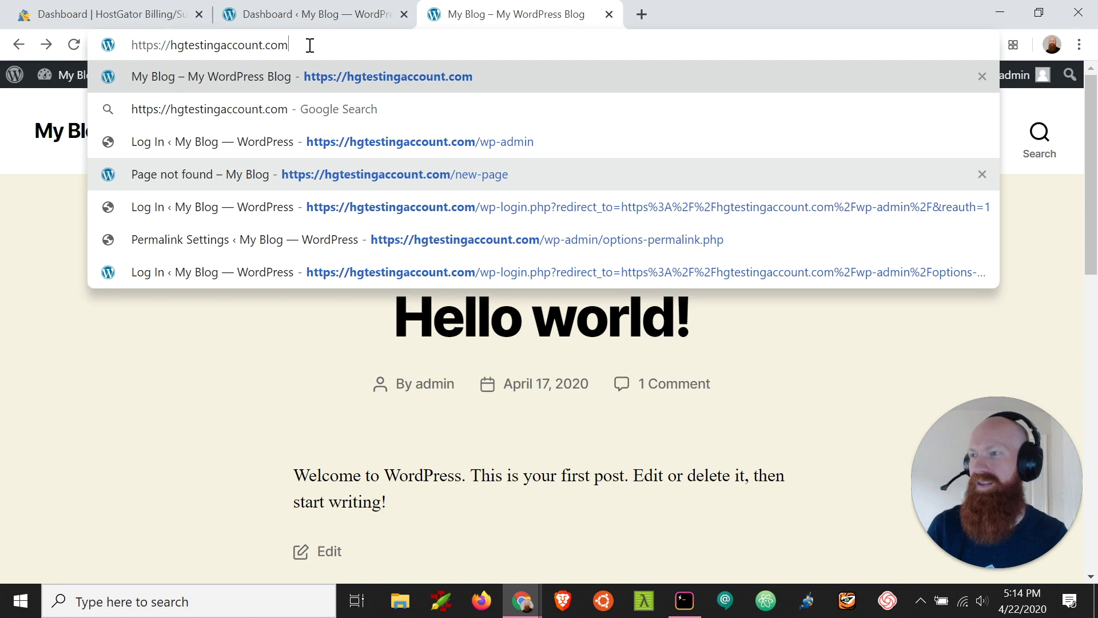
pyautogui.press('Return')
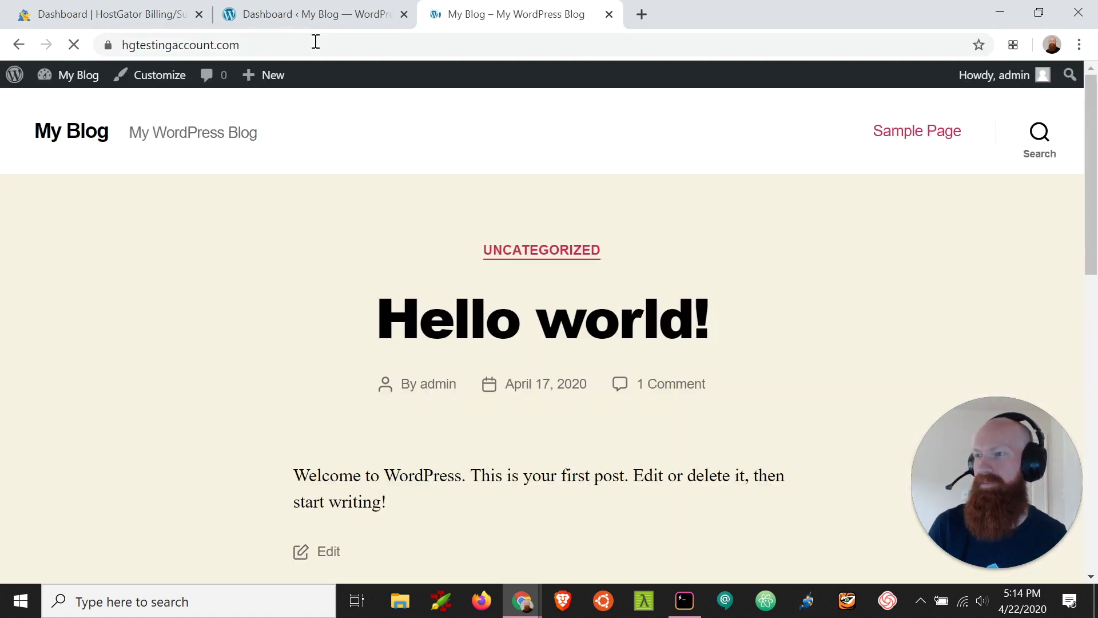
pyautogui.click(109, 47)
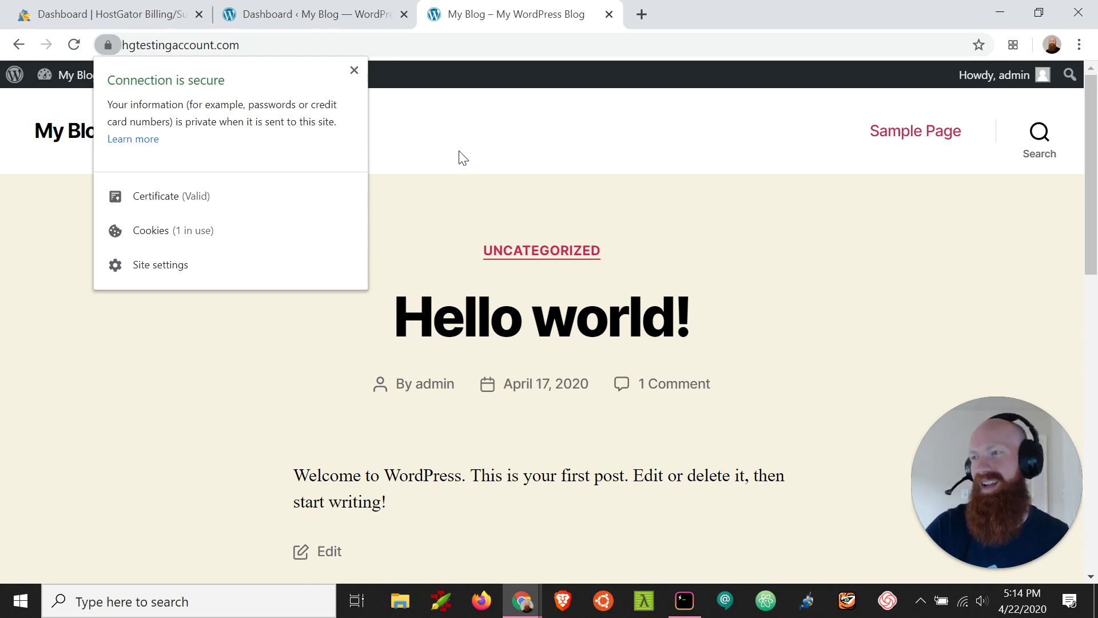
pyautogui.click(346, 22)
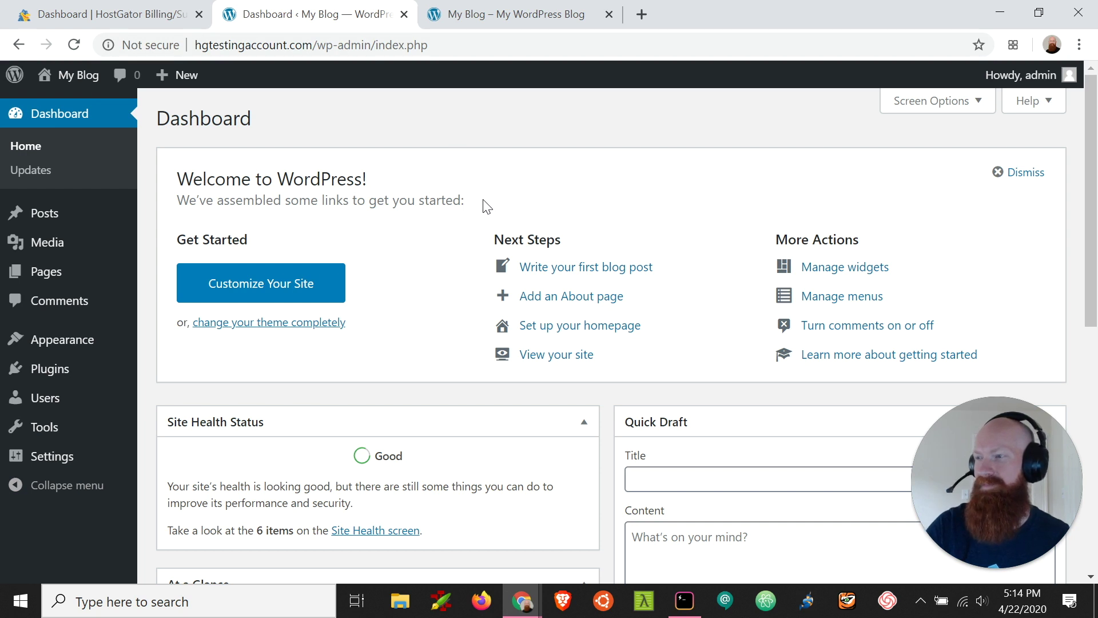
# - Go to Plugins > Add New to reach the featured plugins list
pyautogui.moveTo(49, 372)
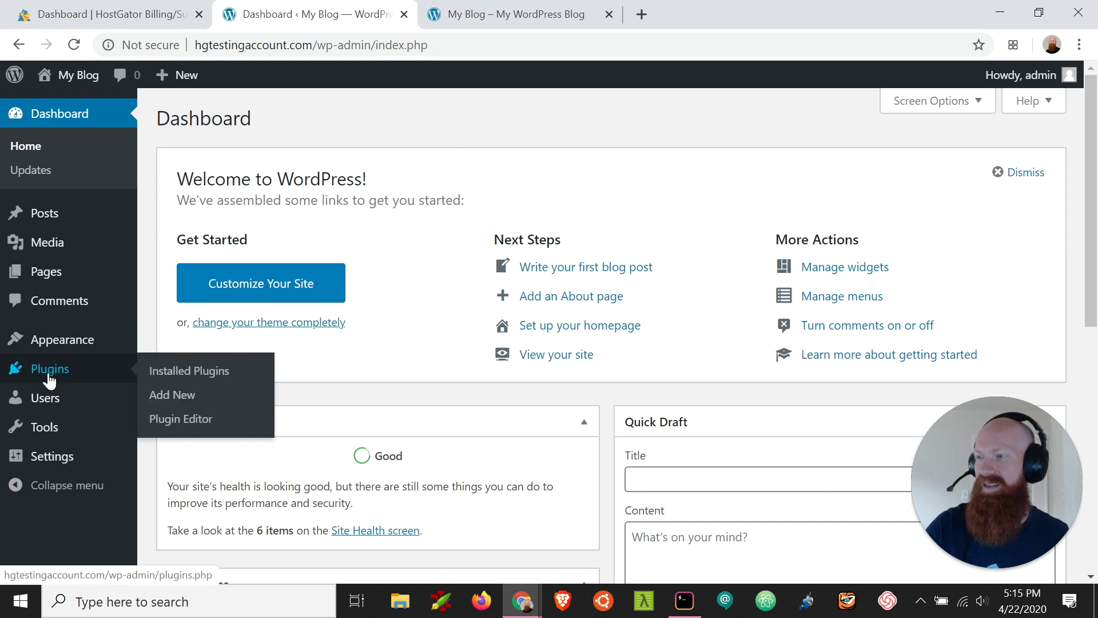
pyautogui.click(48, 378)
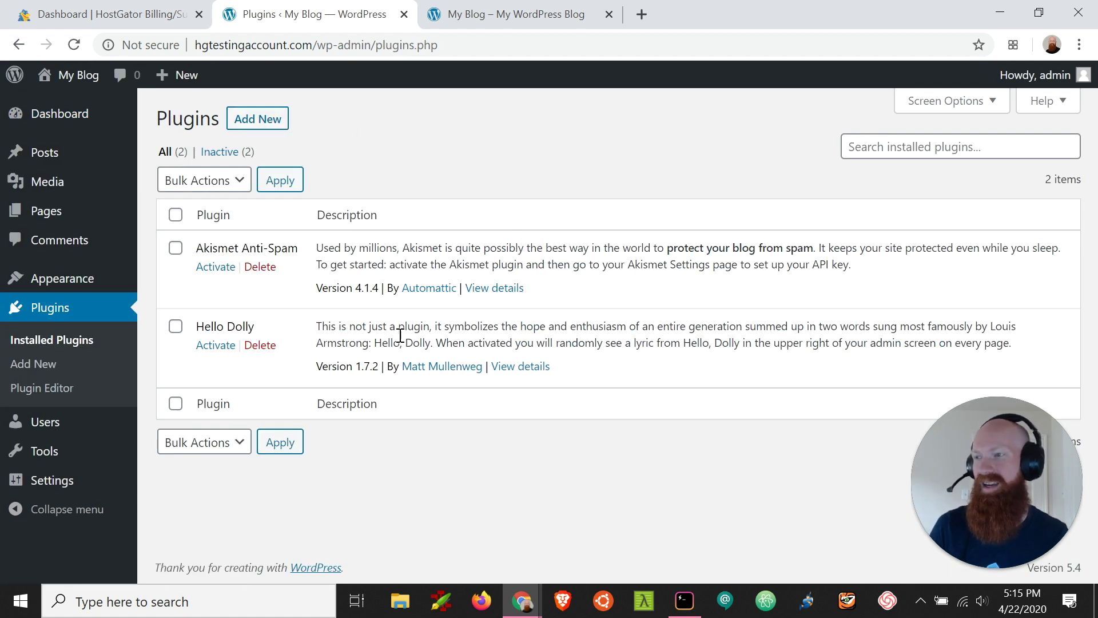
pyautogui.click(247, 127)
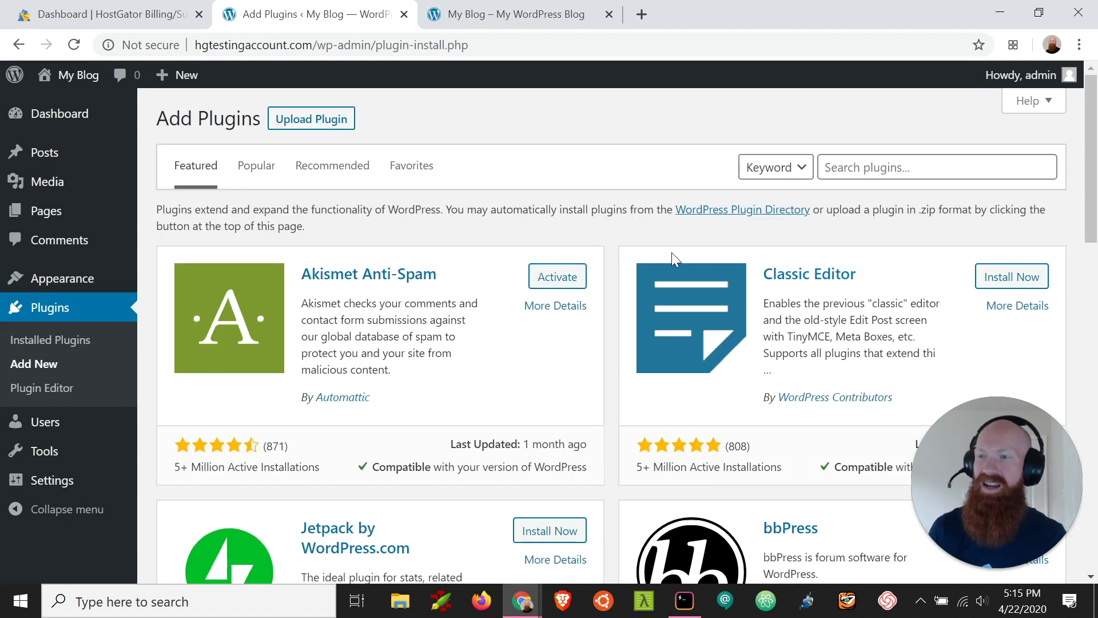
pyautogui.click(886, 166)
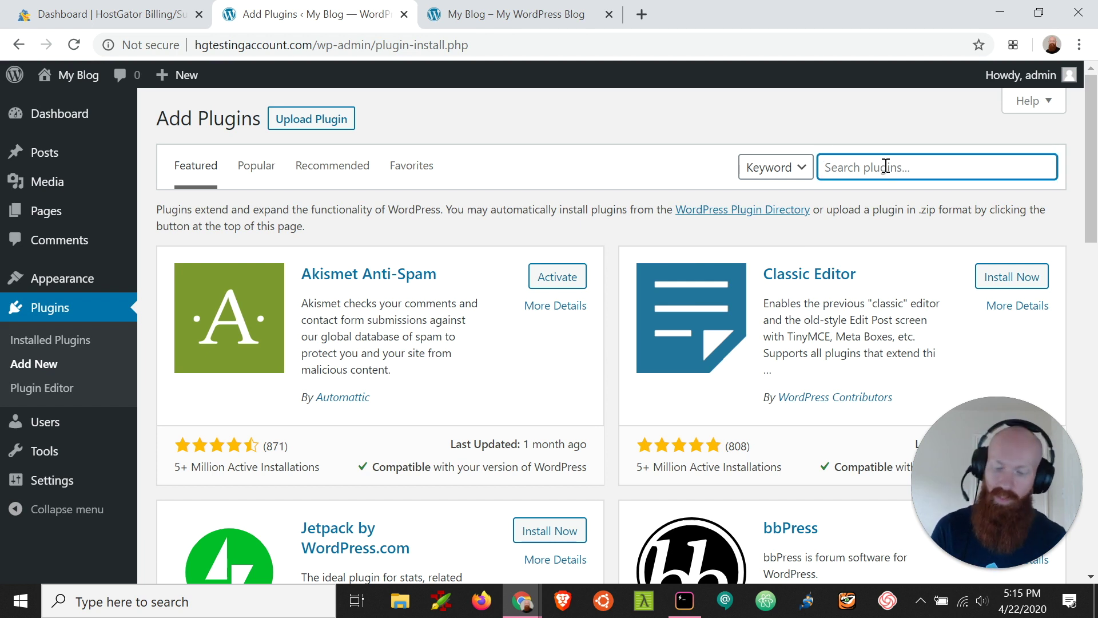
# - Search the plugin directory for 'Really Simple SSL', then install and activate it
pyautogui.write('Reaslly Sim')
pyautogui.press('BackSpace')
pyautogui.press('BackSpace')
pyautogui.press('BackSpace')
pyautogui.press('BackSpace')
pyautogui.press('BackSpace')
pyautogui.press('BackSpace')
pyautogui.press('BackSpace')
pyautogui.write('lly Simple ')
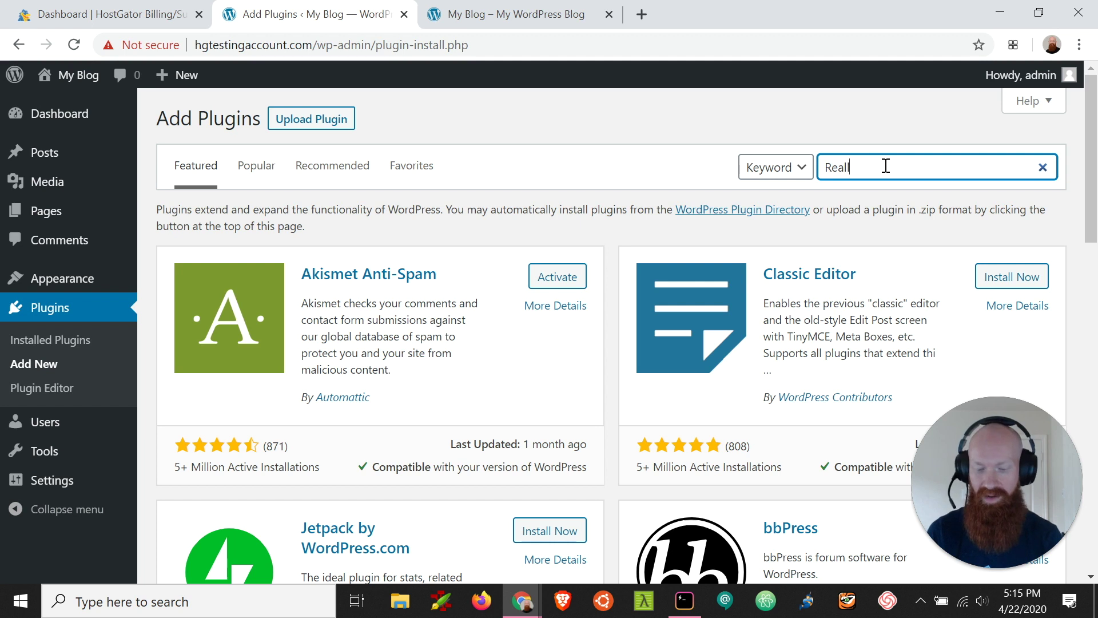
pyautogui.write('S')
pyautogui.press('BackSpace')
pyautogui.write('SSL')
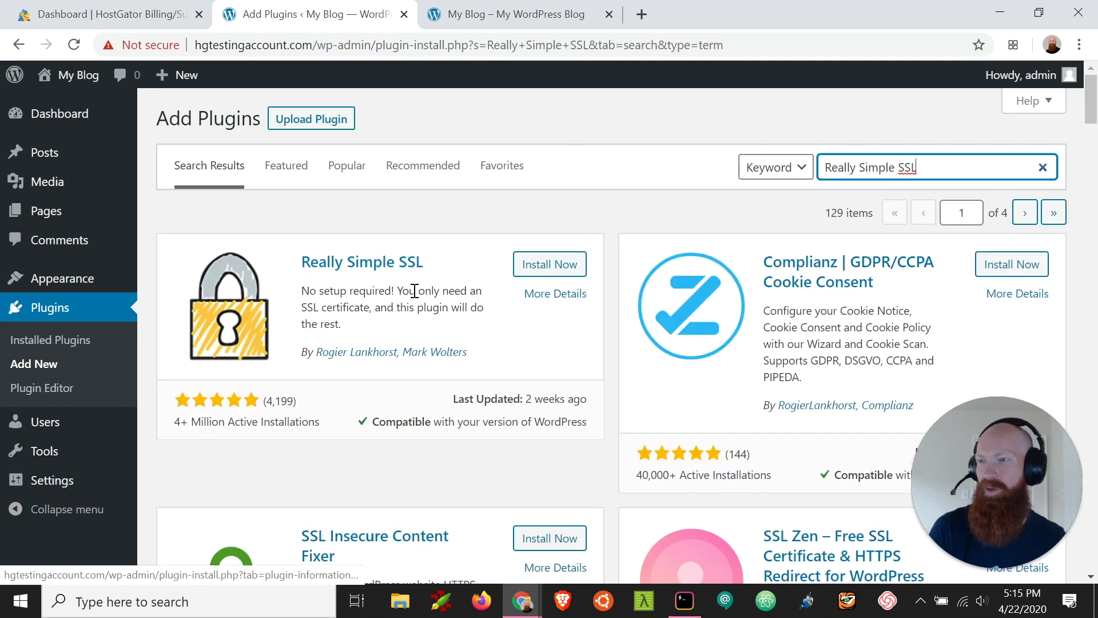
pyautogui.click(554, 269)
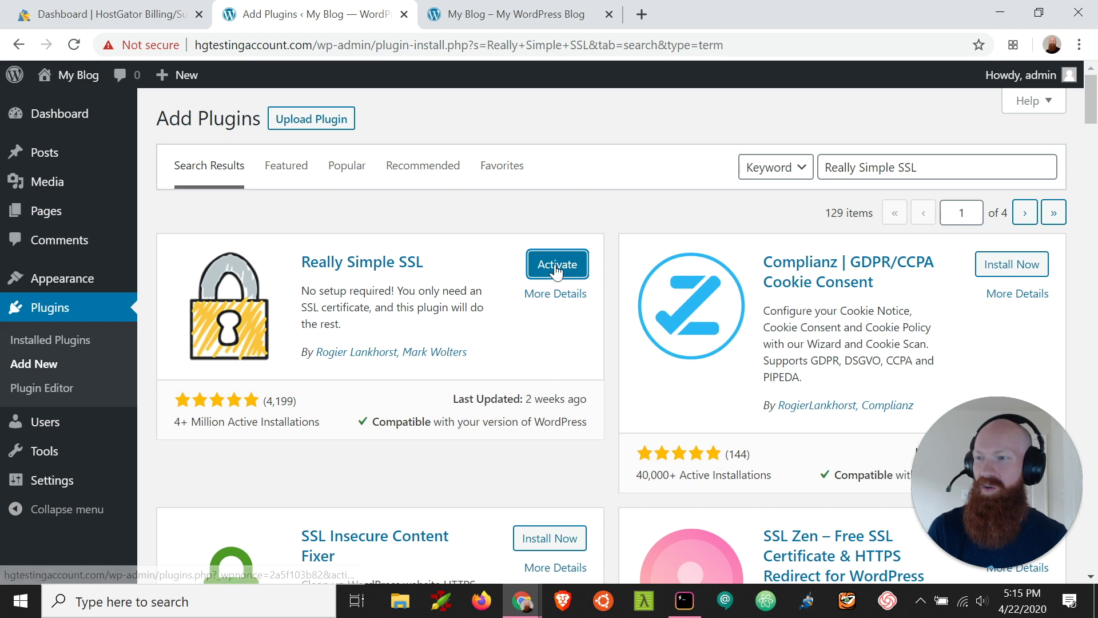
pyautogui.click(562, 269)
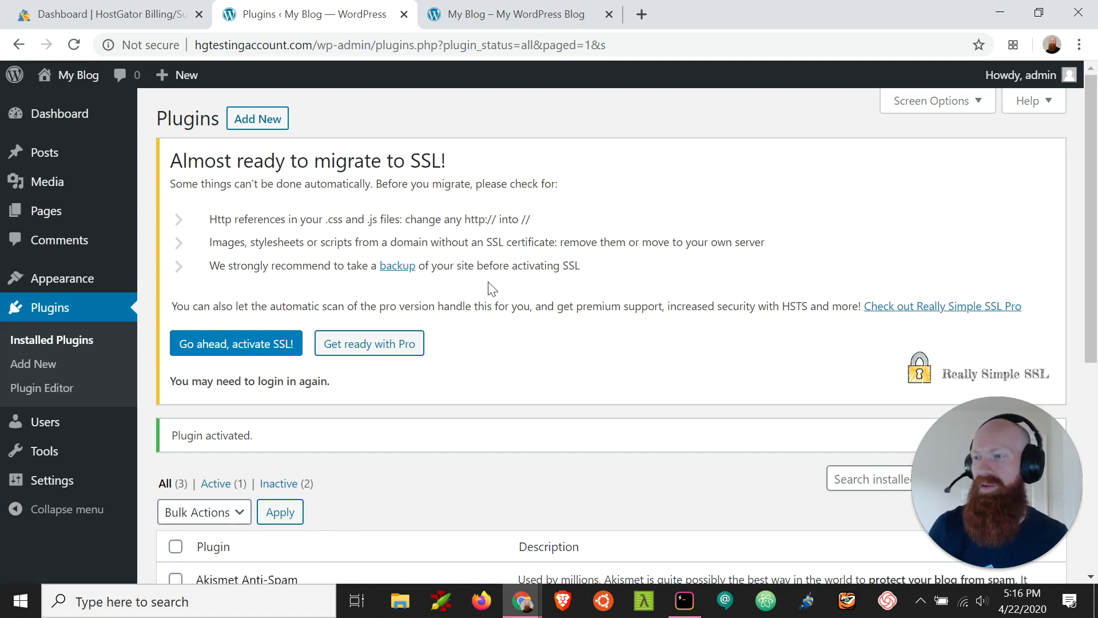
# - Confirm 'Go ahead, activate SSL!' to move the whole site to HTTPS
pyautogui.click(255, 349)
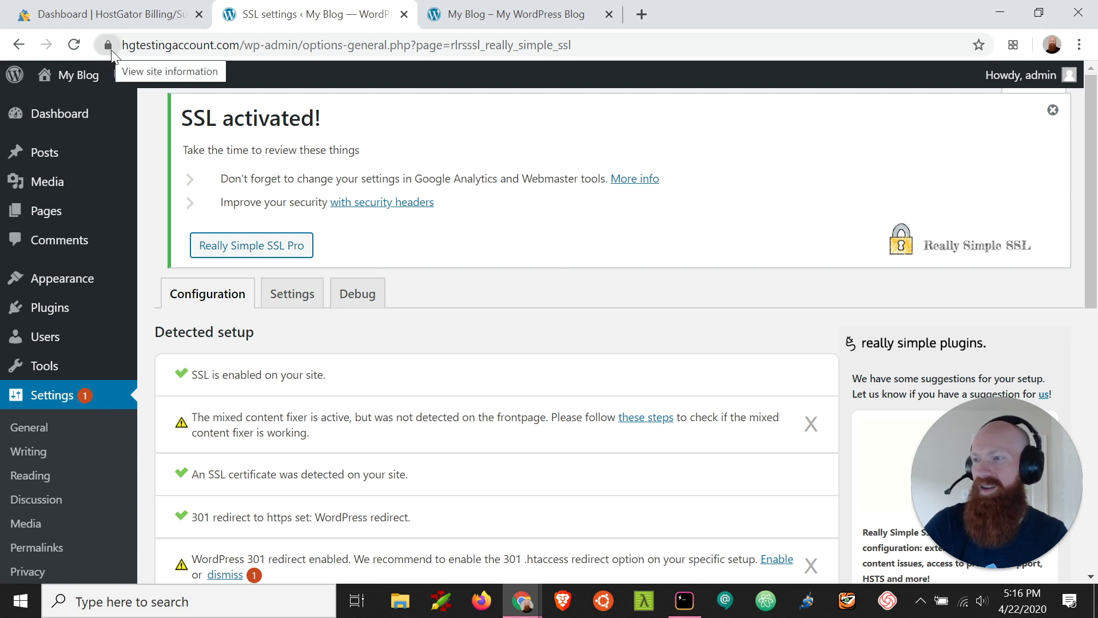
pyautogui.click(479, 22)
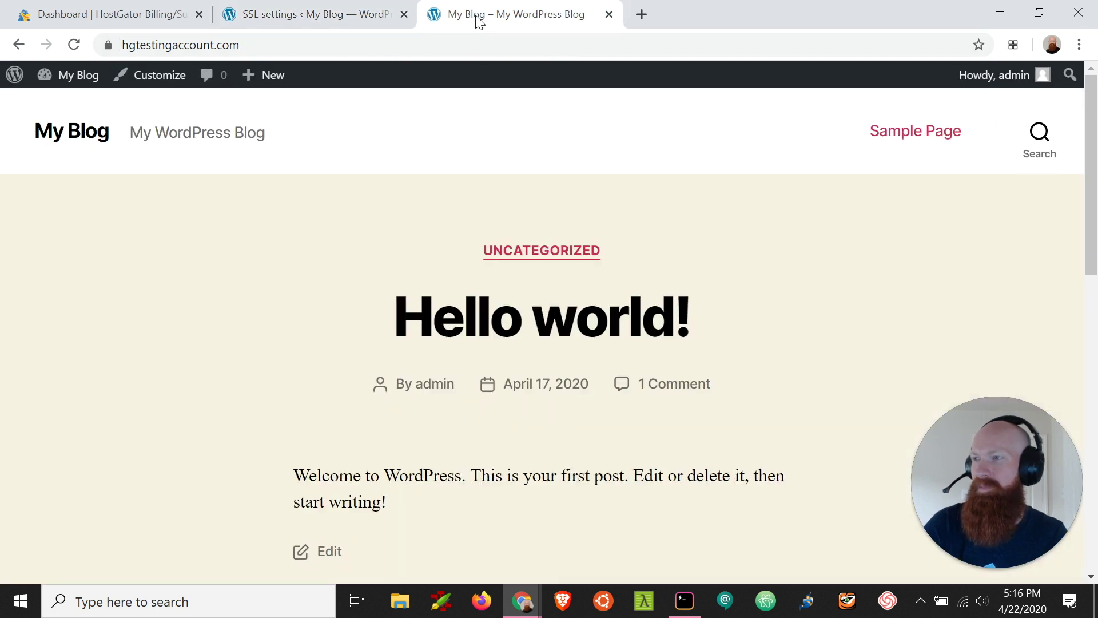
pyautogui.click(74, 46)
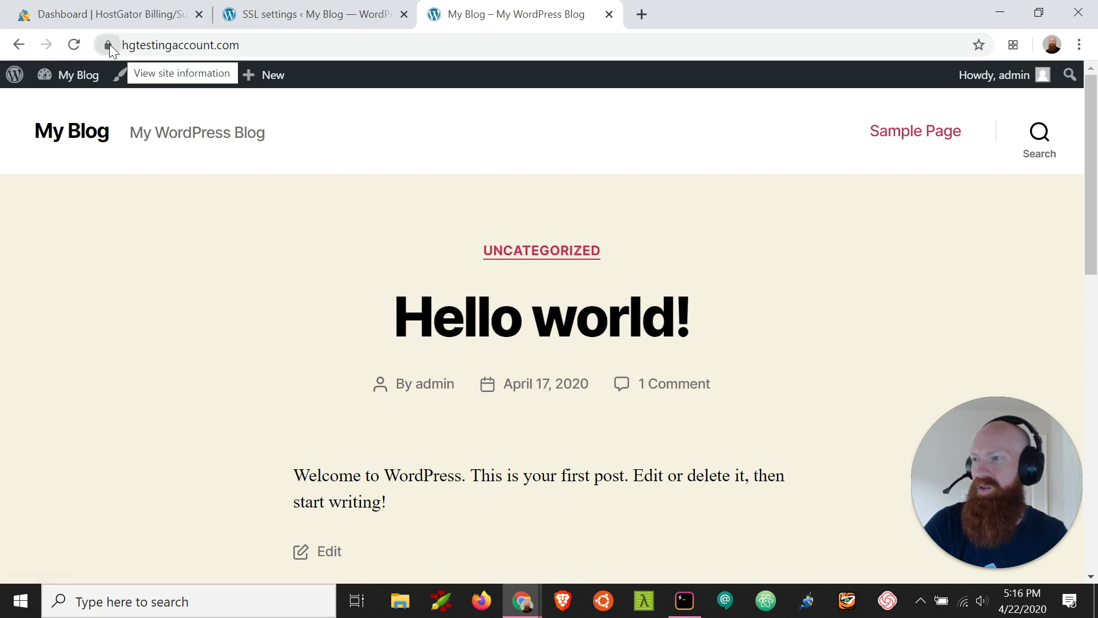
pyautogui.click(129, 47)
pyautogui.click(151, 45)
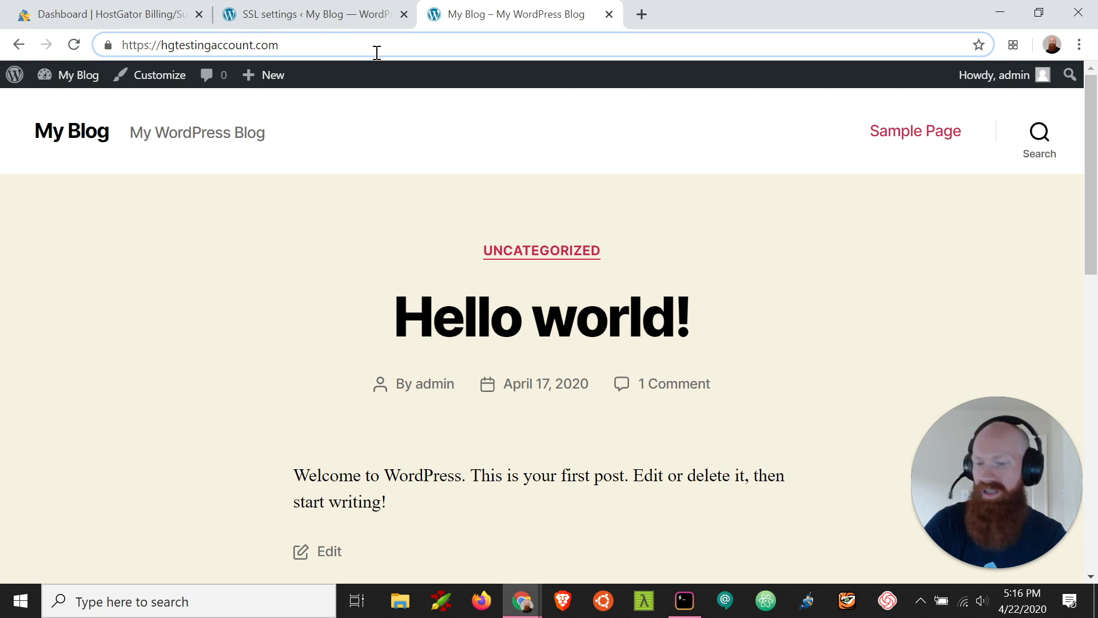
pyautogui.press('BackSpace')
pyautogui.press('Return')
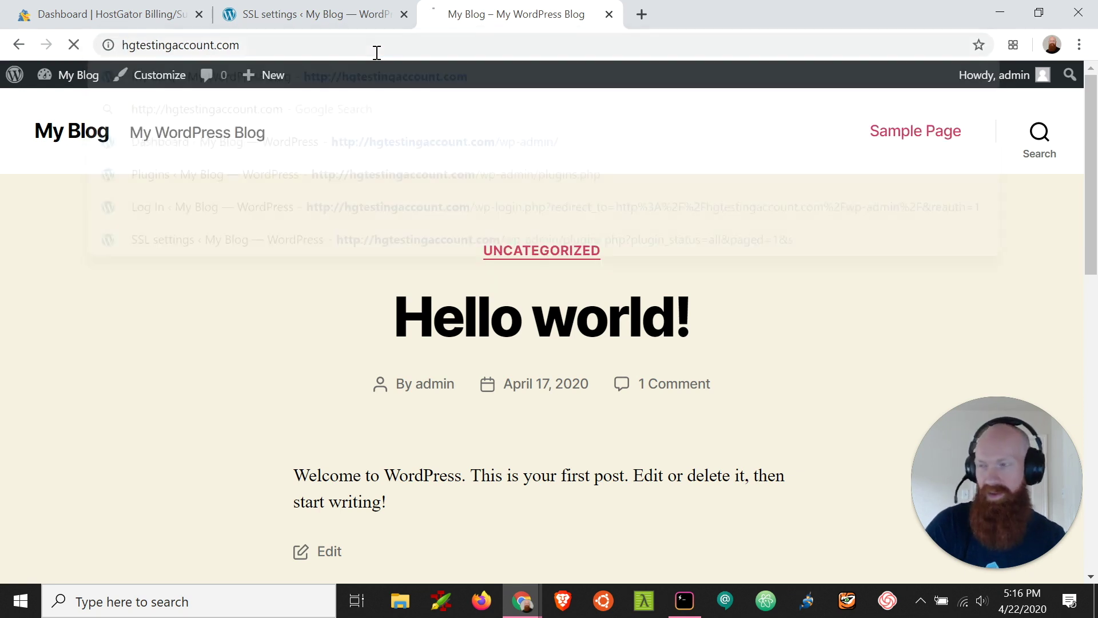